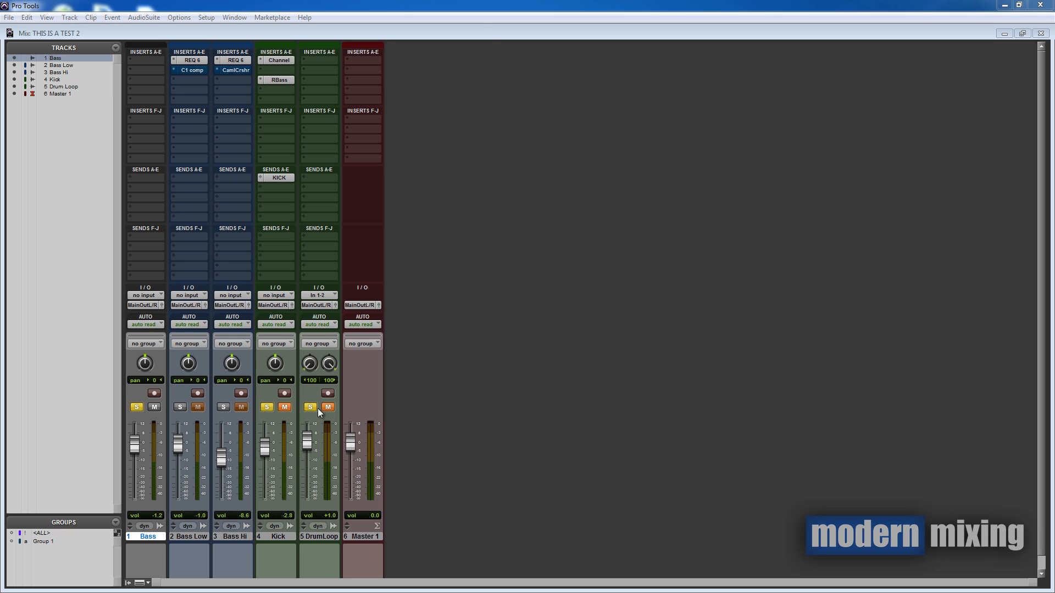
Select the Bass, Bass Low and Bass Hi tracks in turn, ending with Bass Low and Bass Hi selected together.
left_click(195, 537)
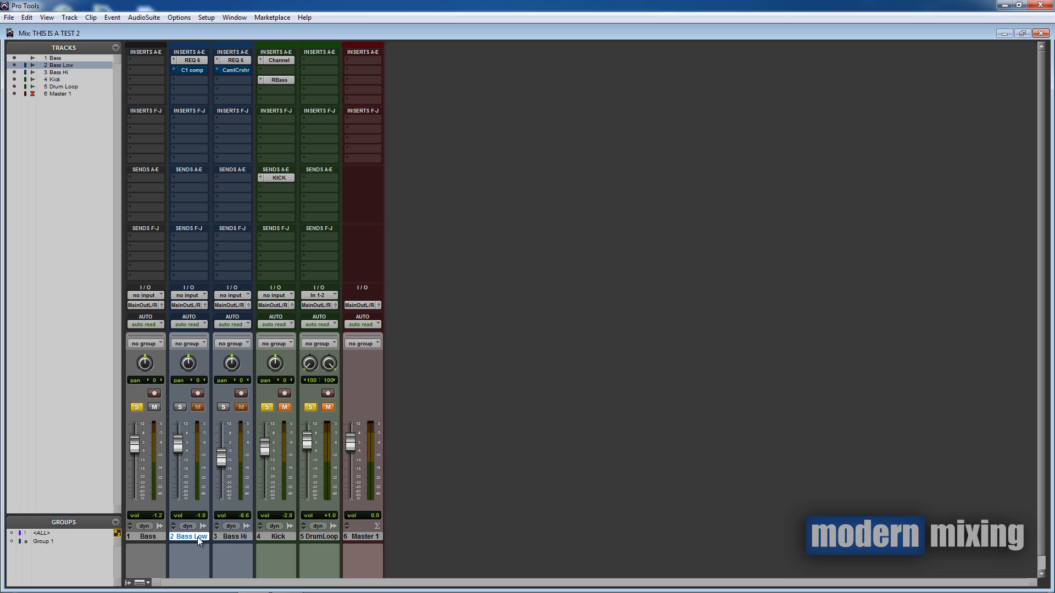
left_click(254, 536)
left_click(150, 537)
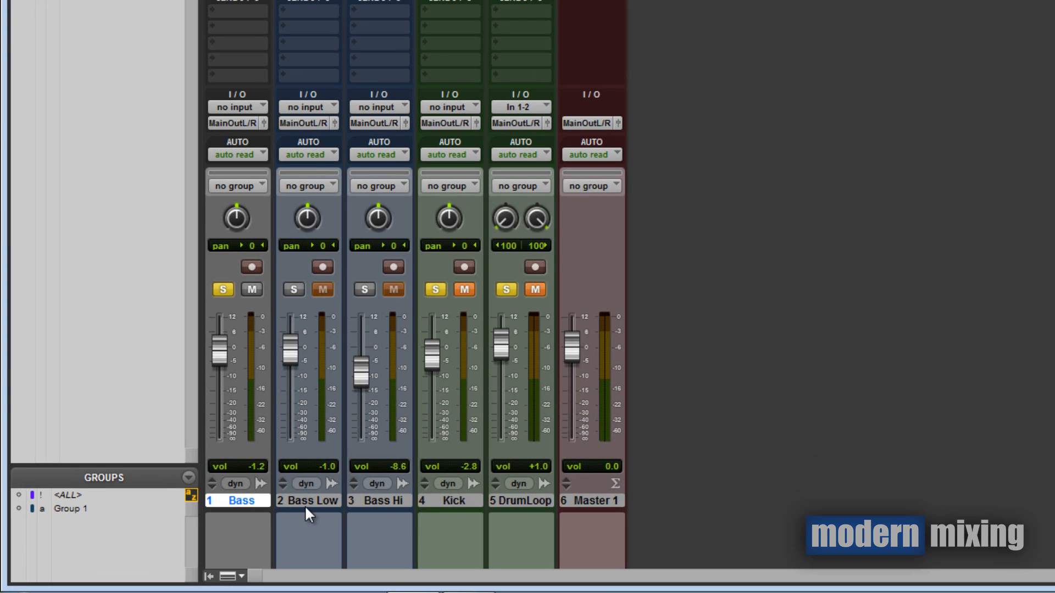
left_click(206, 533)
left_click(372, 500)
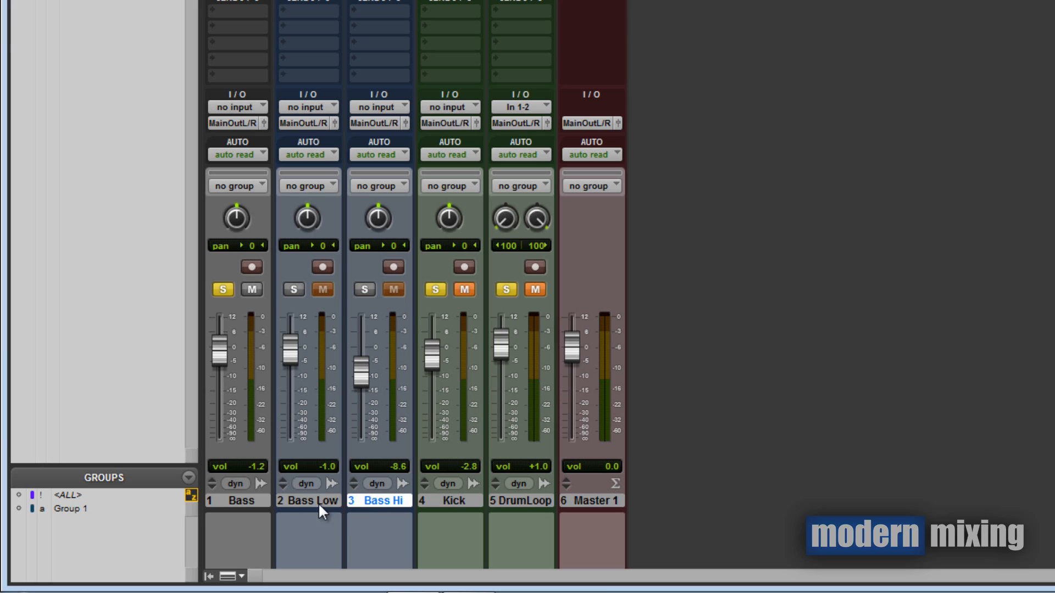
left_click(318, 502, "shift")
Examine the REQ 6 equalizer curve on the Bass Low track and close the plug-in.
left_click(308, 1)
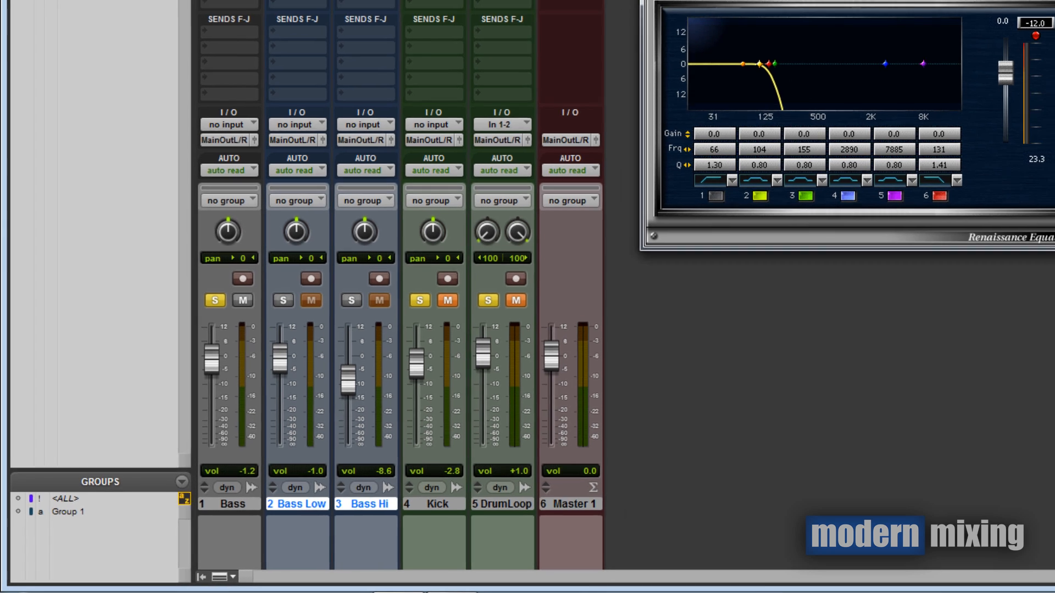
left_click_drag(648, 43, 643, 16)
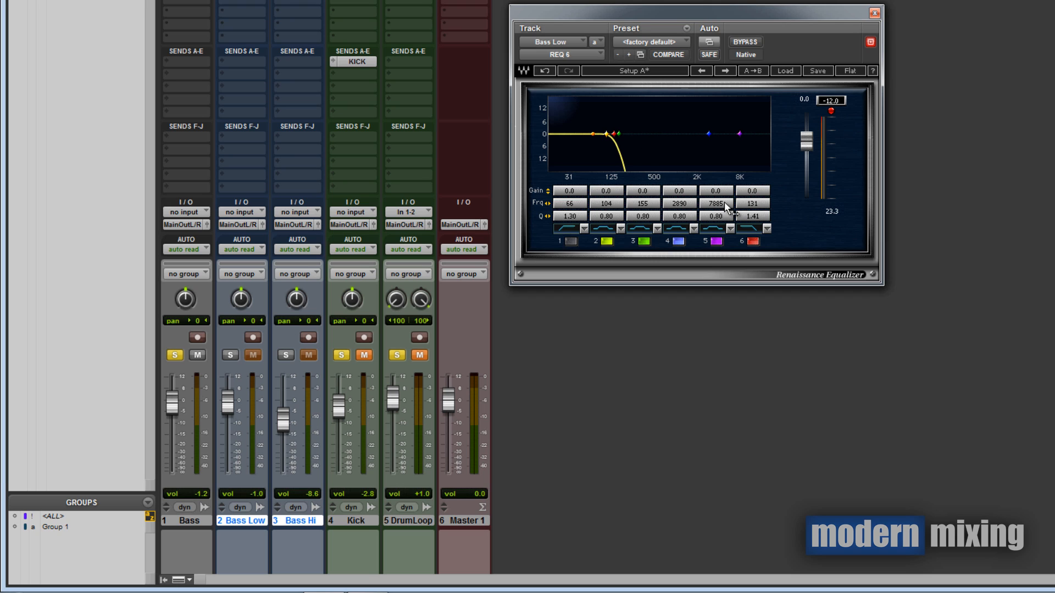
left_click(875, 13)
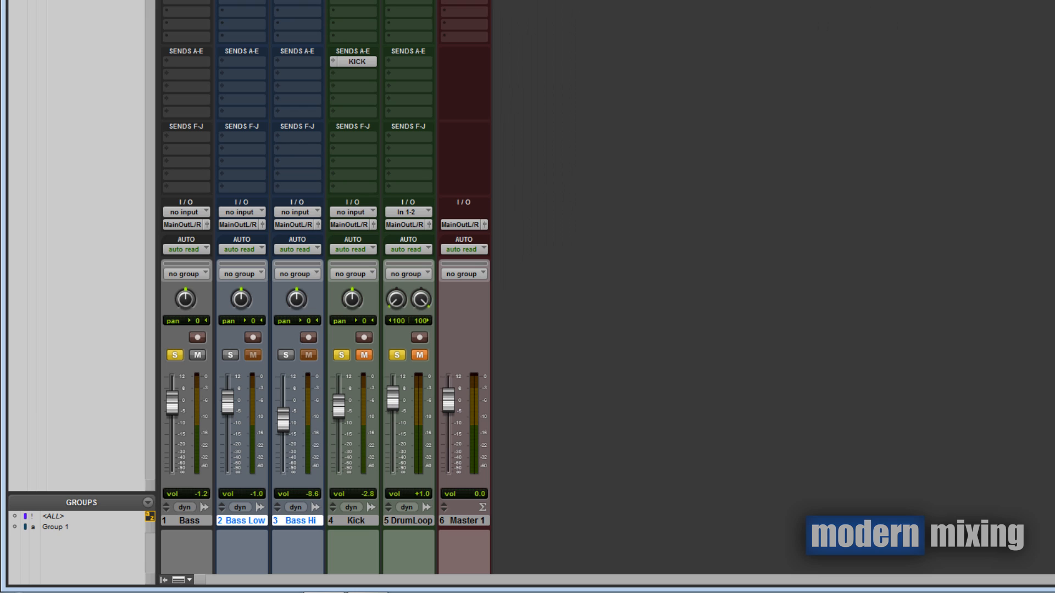
Examine the REQ 6 equalizer curve on the Bass Hi track and close the plug-in.
left_click(297, 1)
left_click_drag(657, 15, 645, 24)
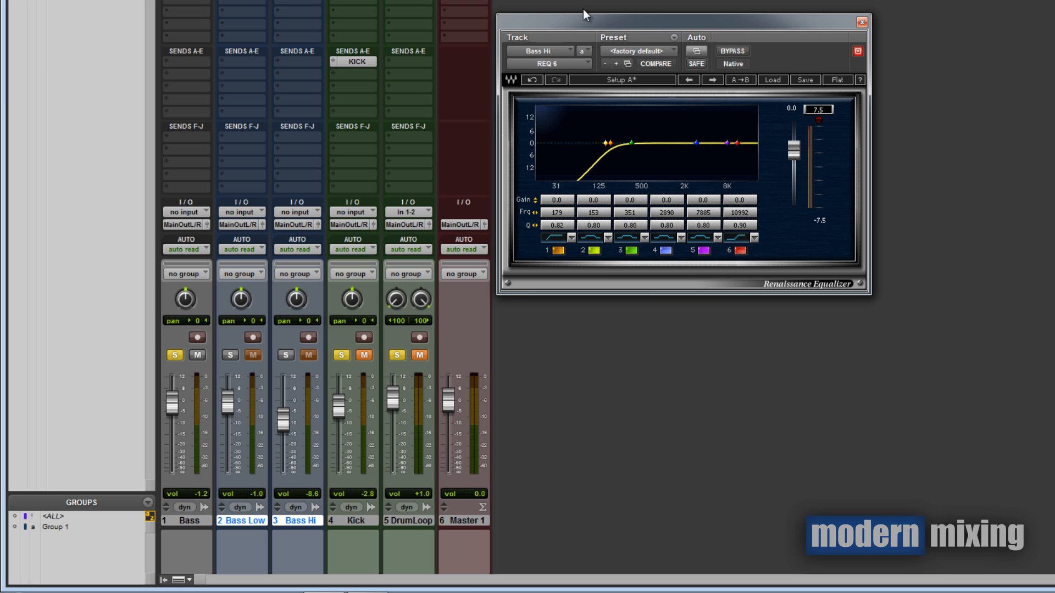
left_click(862, 22)
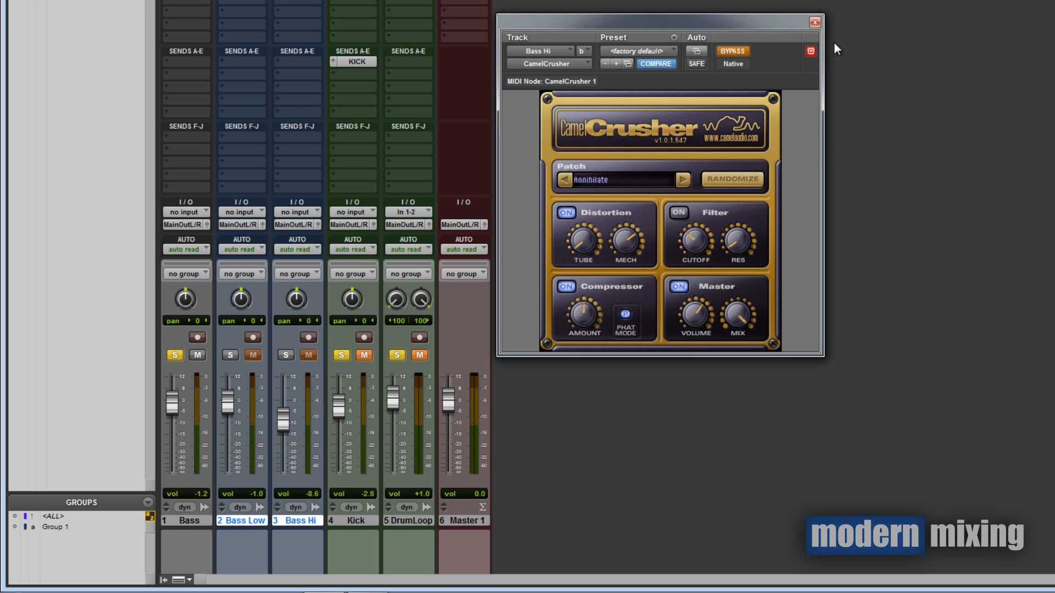
Review the CamelCrusher settings on Bass Hi and the C1 compressor settings on Bass Low, closing both plug-ins.
left_click(816, 23)
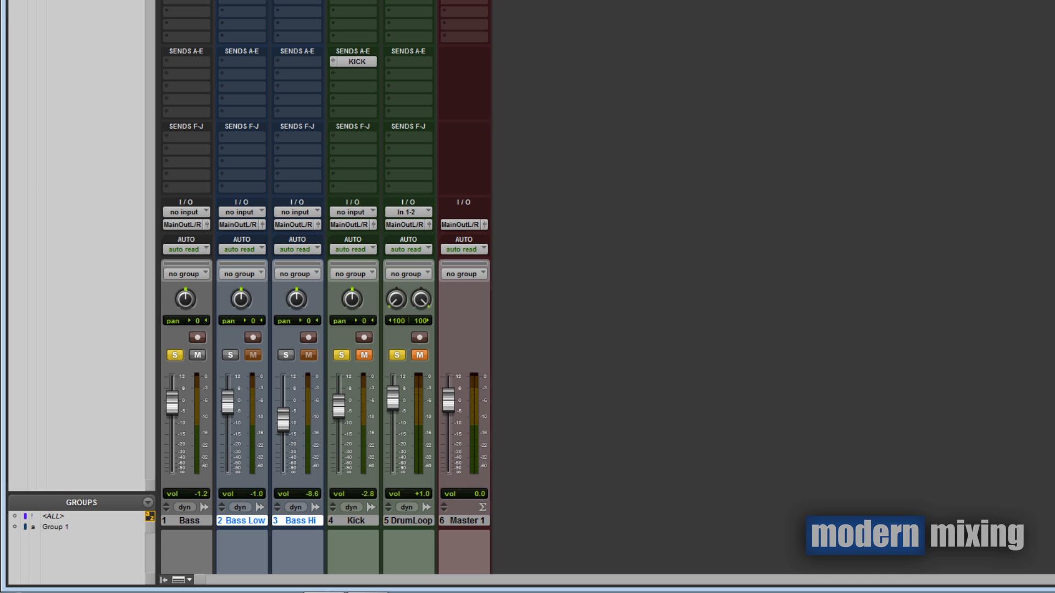
left_click_drag(703, 27, 758, 75)
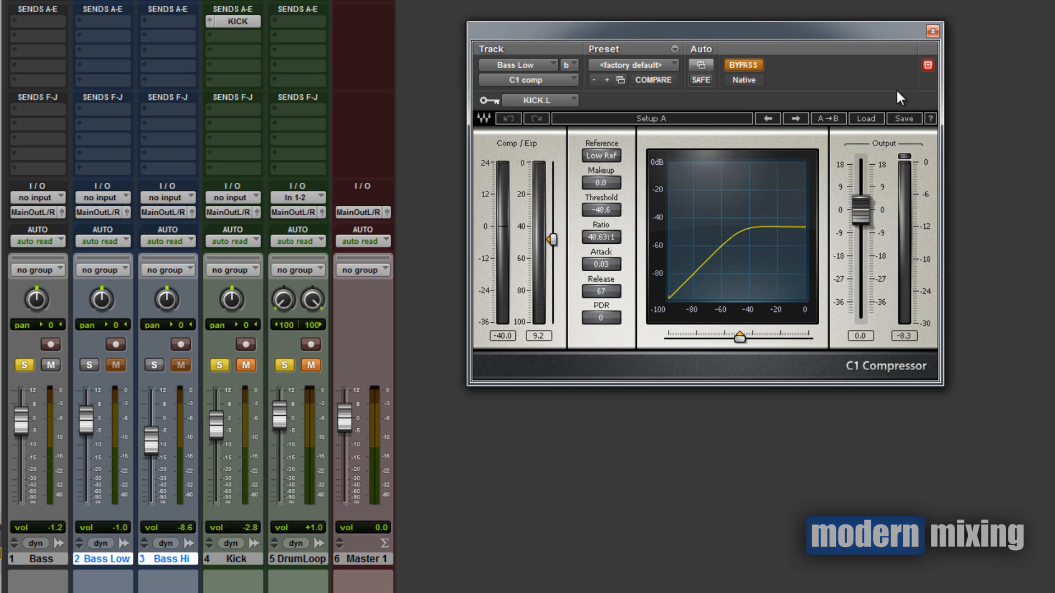
left_click(932, 32)
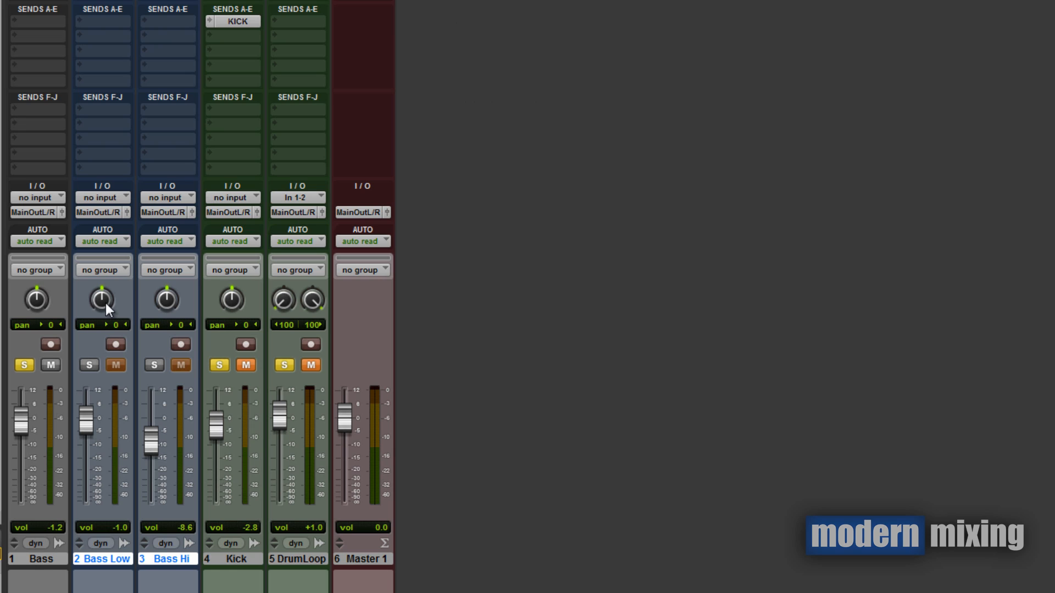
Select the original Bass track and the Bass Low and Bass Hi pair in turn, ending with only Bass Low selected.
left_click(39, 559)
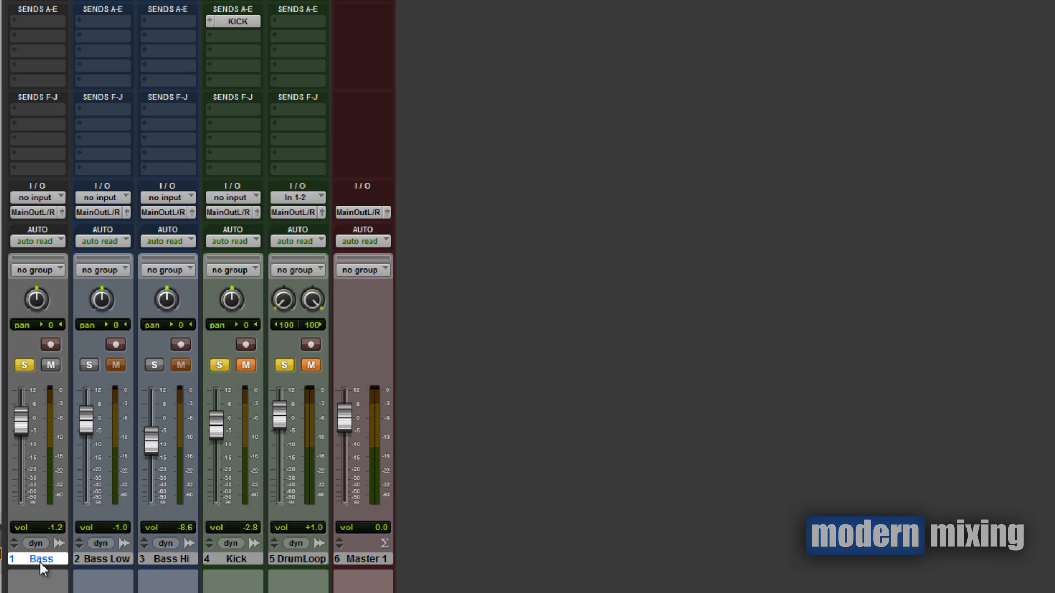
left_click(153, 559)
left_click(108, 558, "shift")
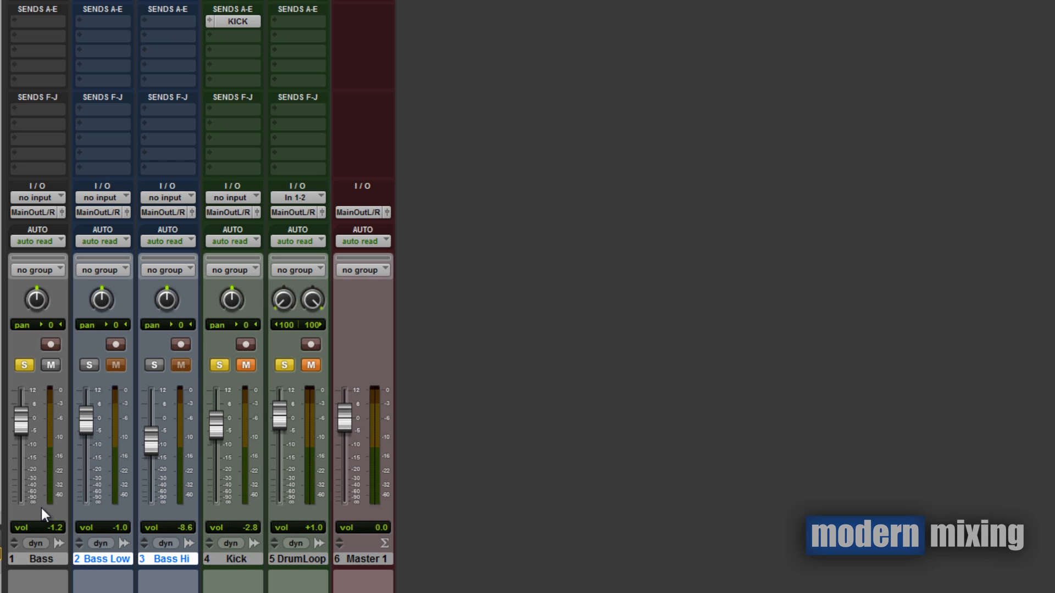
left_click(45, 560, "shift")
left_click(123, 558)
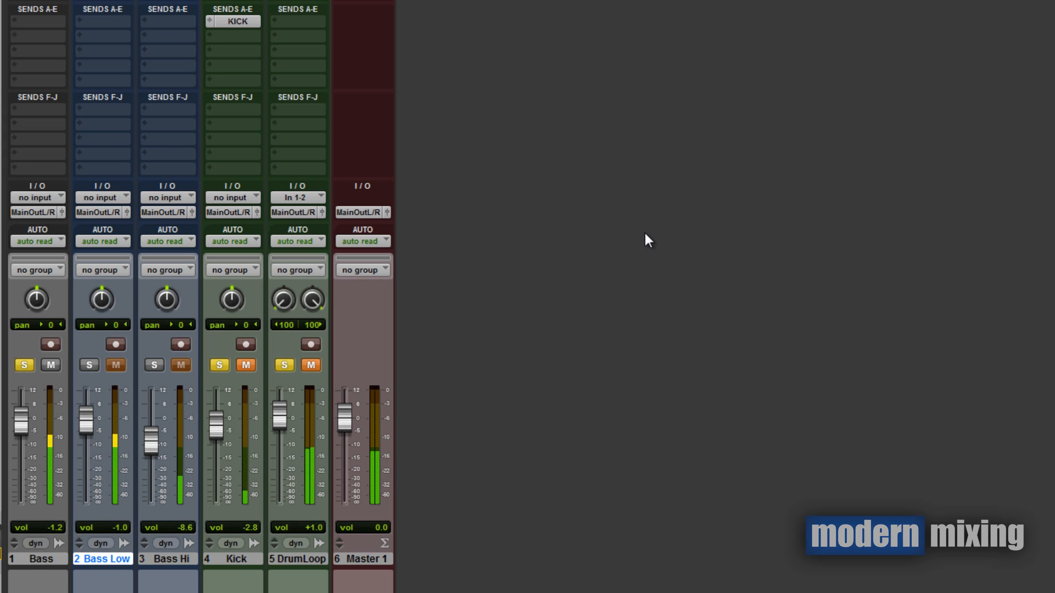
Compare the original Bass with the split pair by swapping solos during playback, ending with Bass Low and Bass Hi soloed.
key("shift+s")
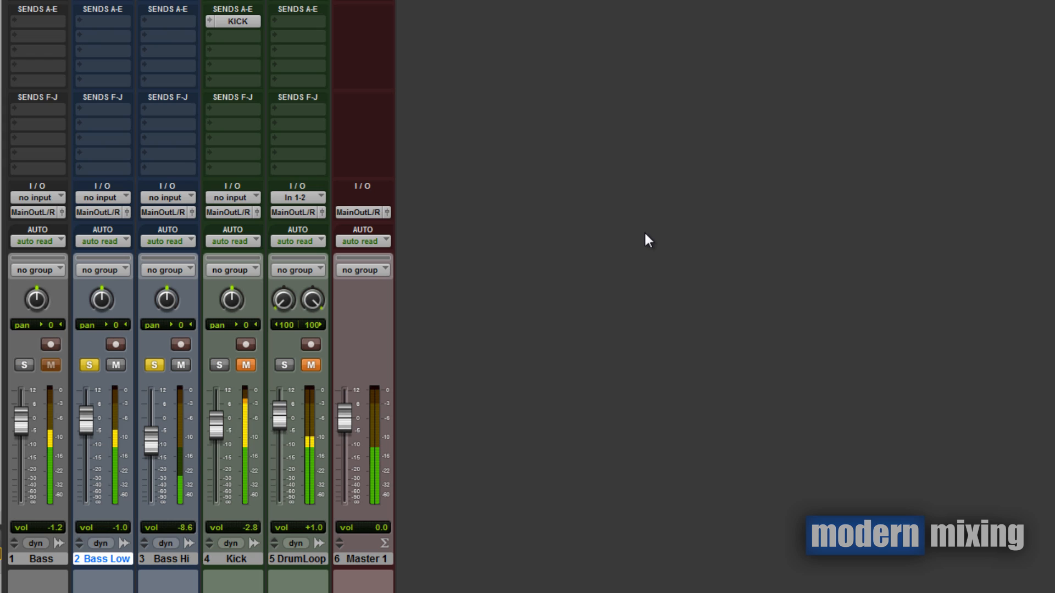
key("shift+s")
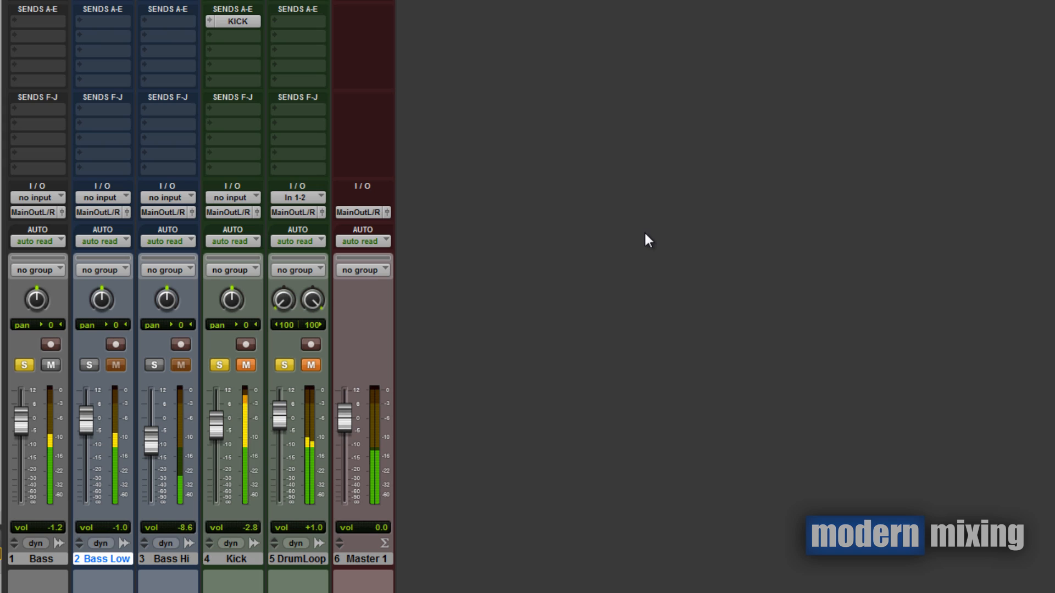
key("shift+s")
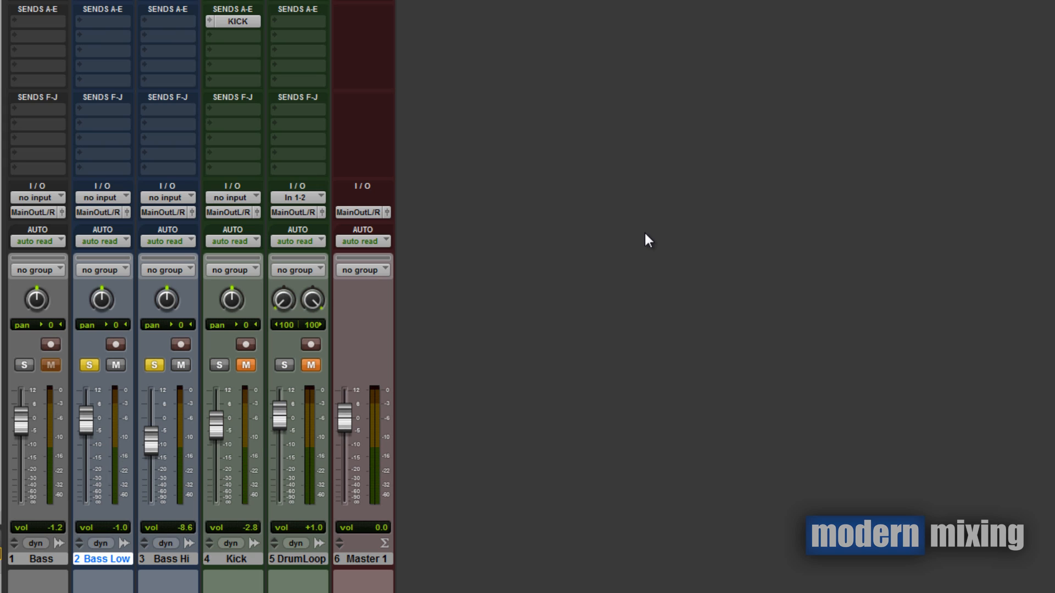
Hide the original Bass track and make it inactive.
right_click(44, 559)
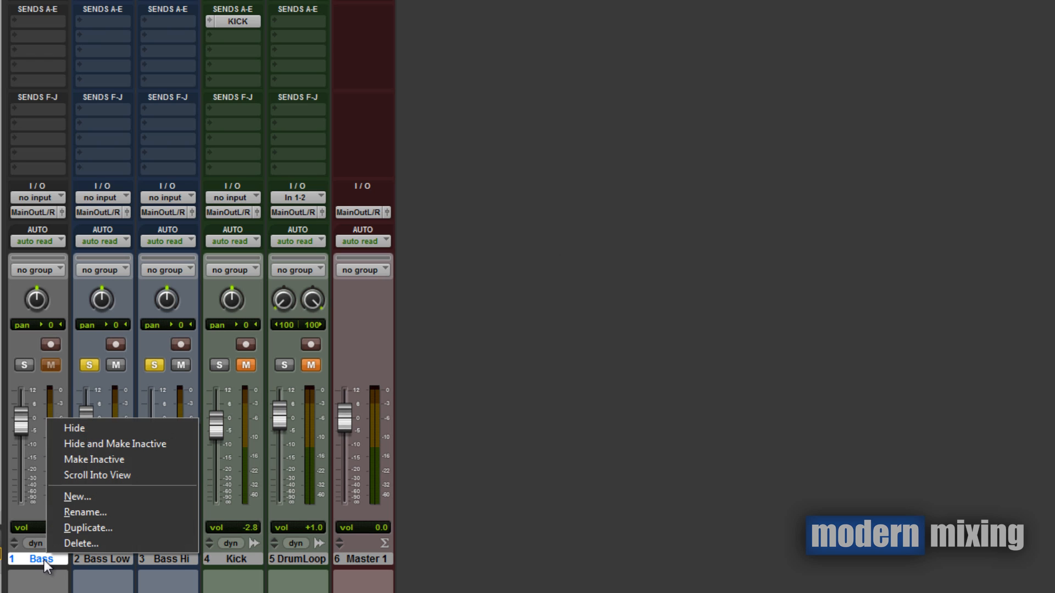
left_click(137, 444)
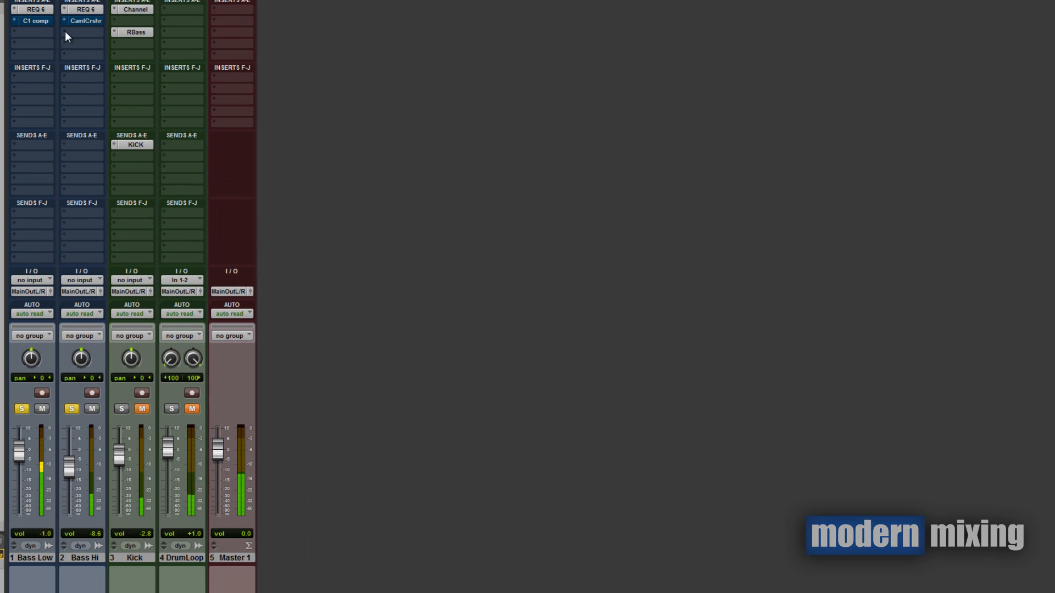
Compare Bass Hi with CamelCrusher bypassed and active, leaving it active, and take the C1 compressor on Bass Low out of bypass.
left_click(93, 21, "ctrl")
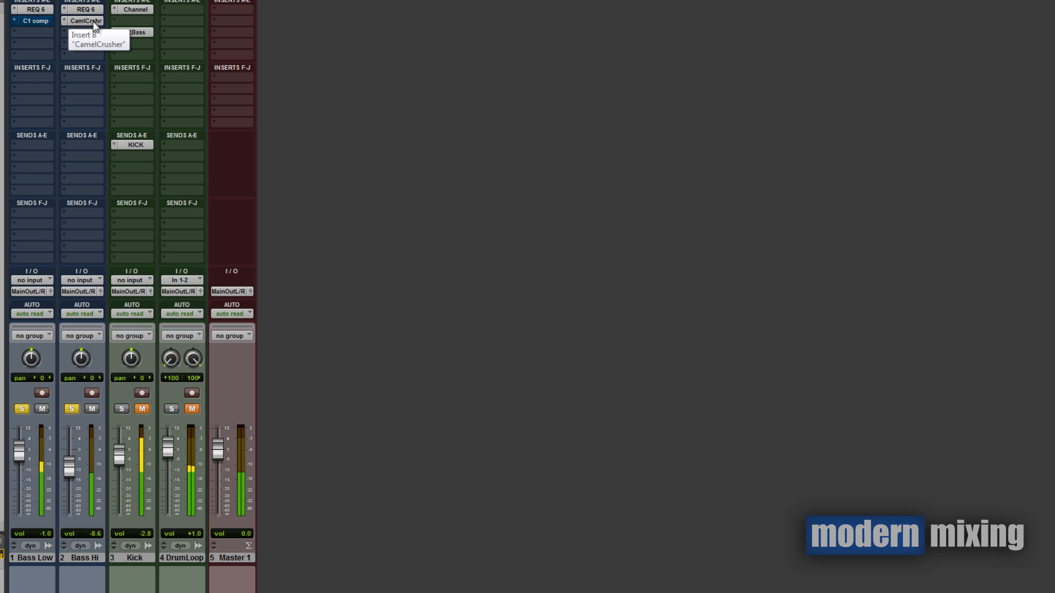
left_click(93, 20, "ctrl")
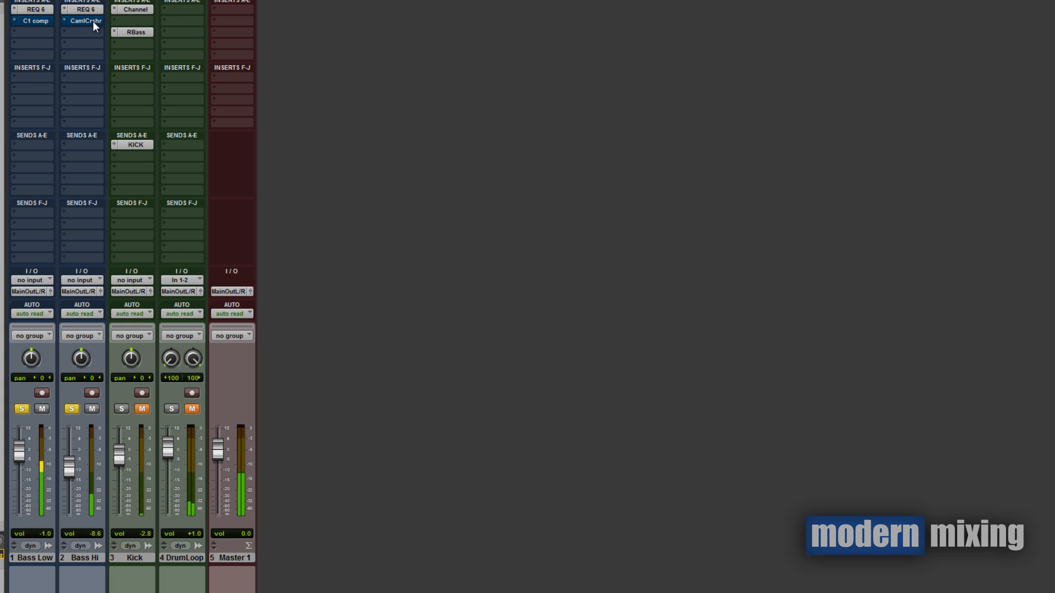
left_click(94, 21, "ctrl")
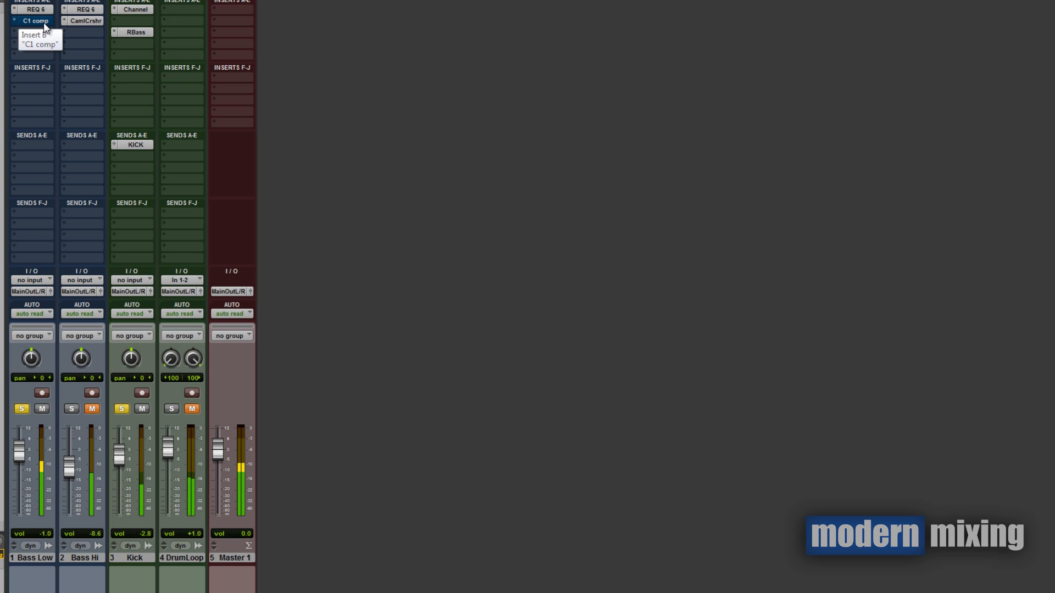
left_click(43, 25, "ctrl")
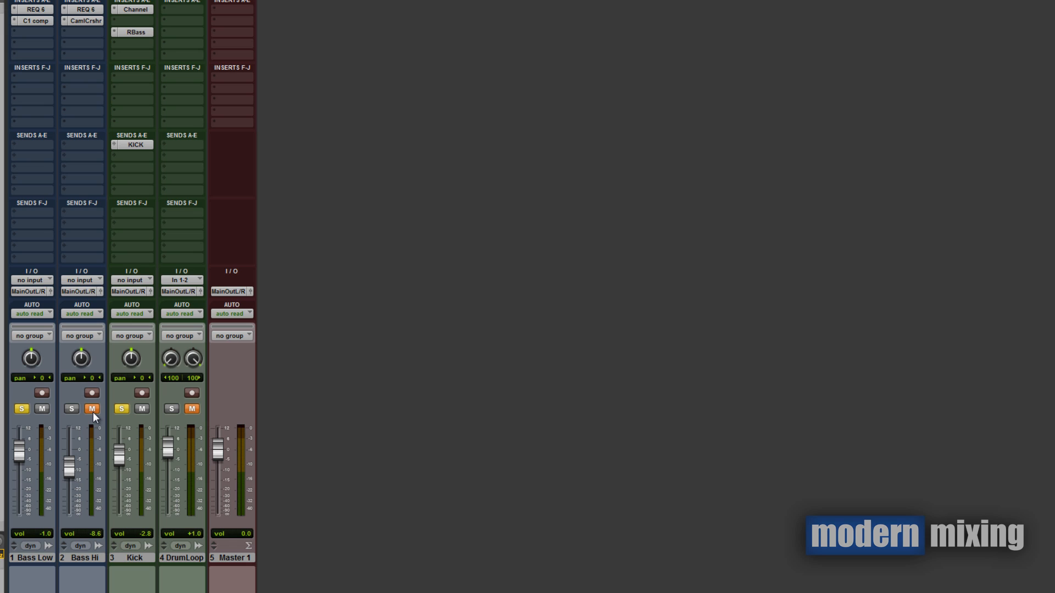
Remove the solo from Bass Low and compare the mix with Bass Hi muted and unmuted, leaving it unmuted.
left_click(23, 410)
left_click(92, 409)
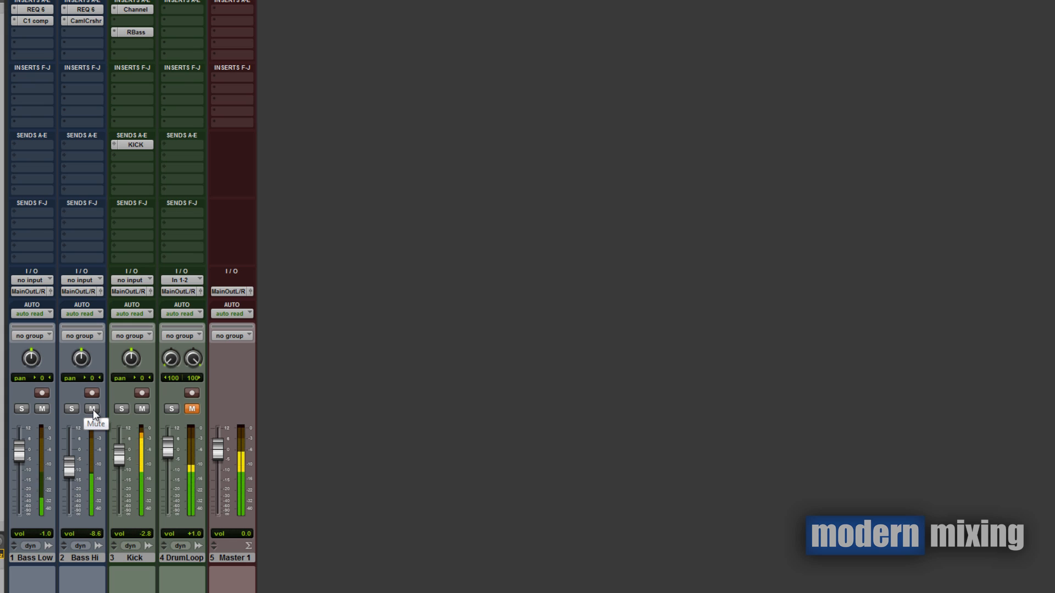
left_click(93, 411)
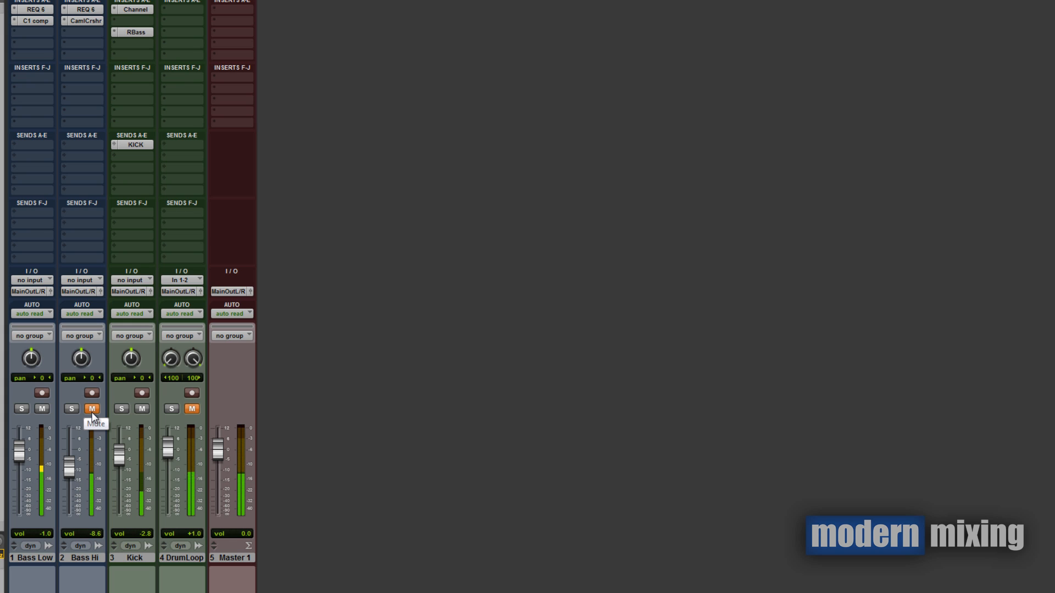
left_click(91, 409)
Play the mix and compare the C1 compressor on Bass Low bypassed and active, leaving it active.
left_click(44, 23)
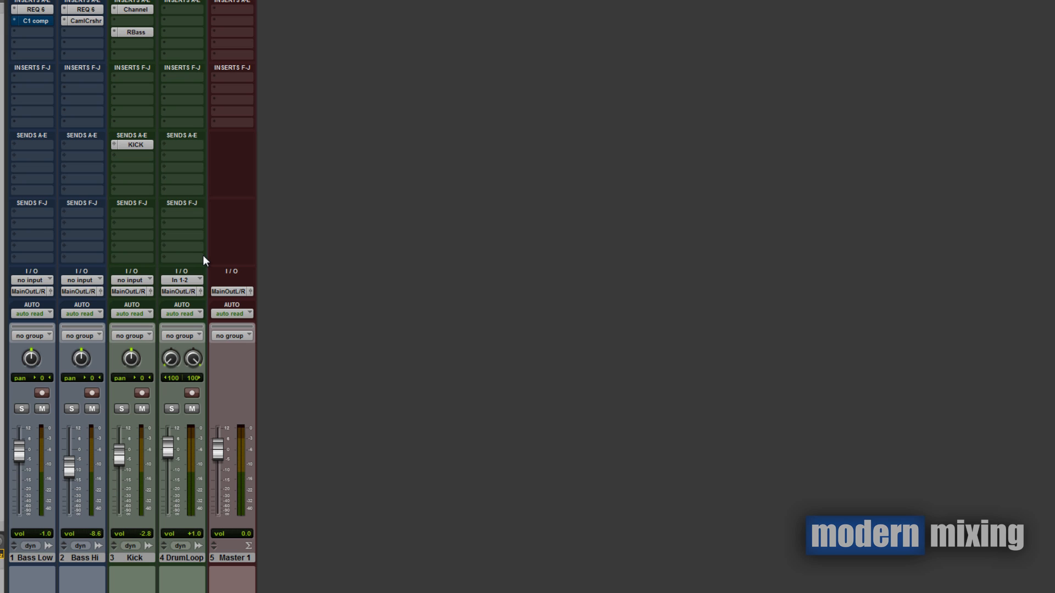
key("space")
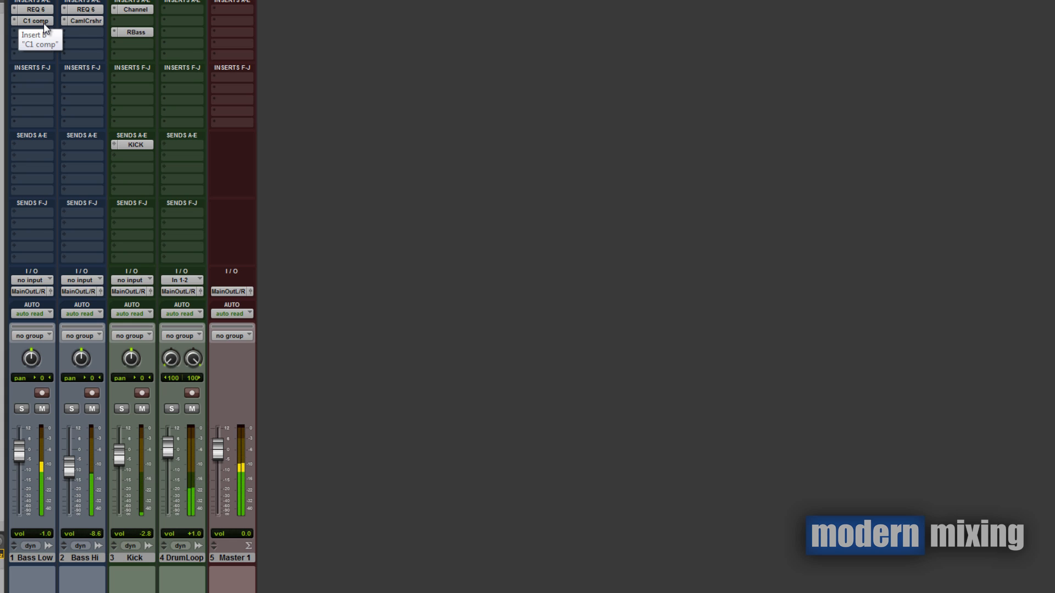
left_click(45, 22)
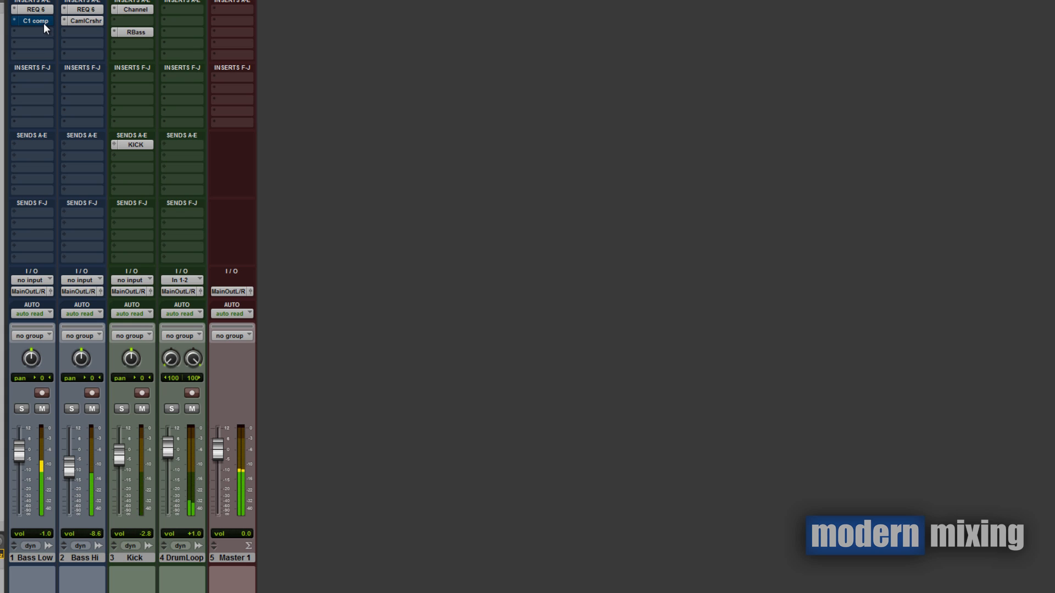
left_click(45, 28, "ctrl")
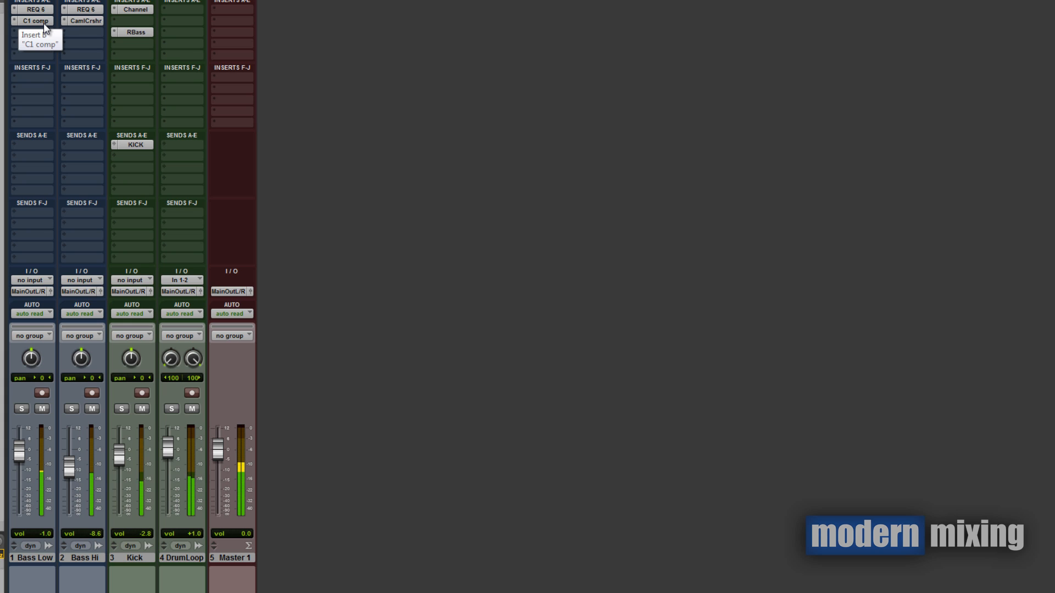
left_click(45, 27, "ctrl")
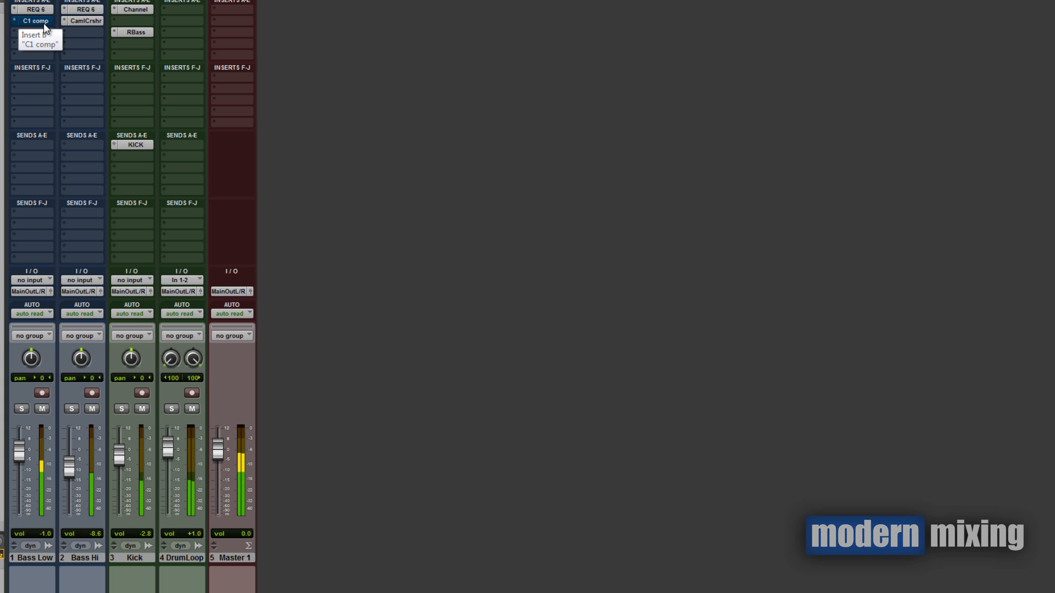
left_click(45, 28, "ctrl")
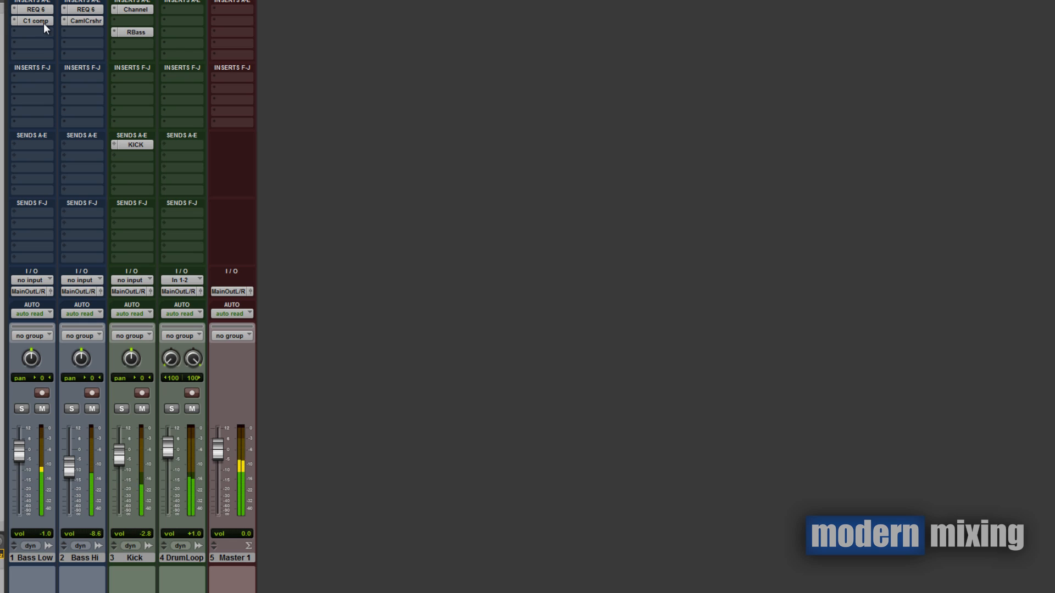